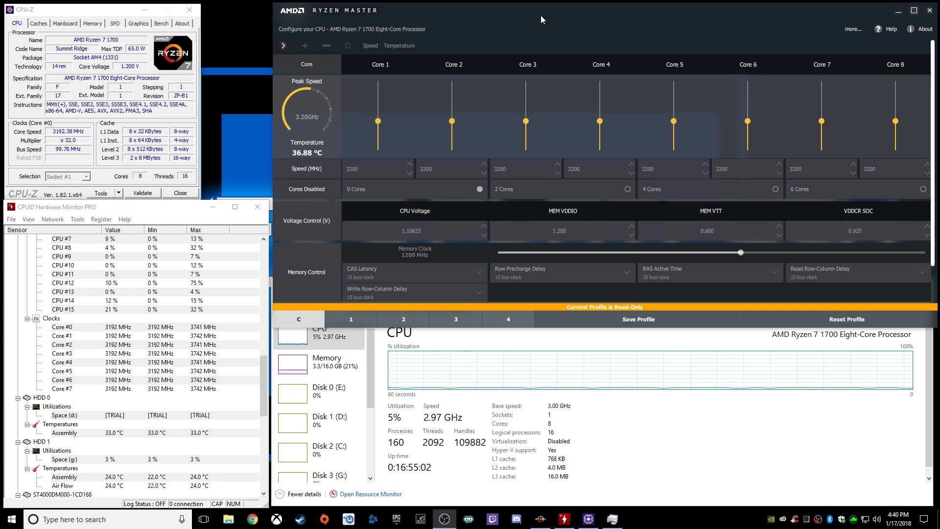
- Look through the saved Ryzen Master profiles 1, 3 and 4, and return to the current profile C
left_click(359, 322)
left_click(459, 321)
left_click(500, 321)
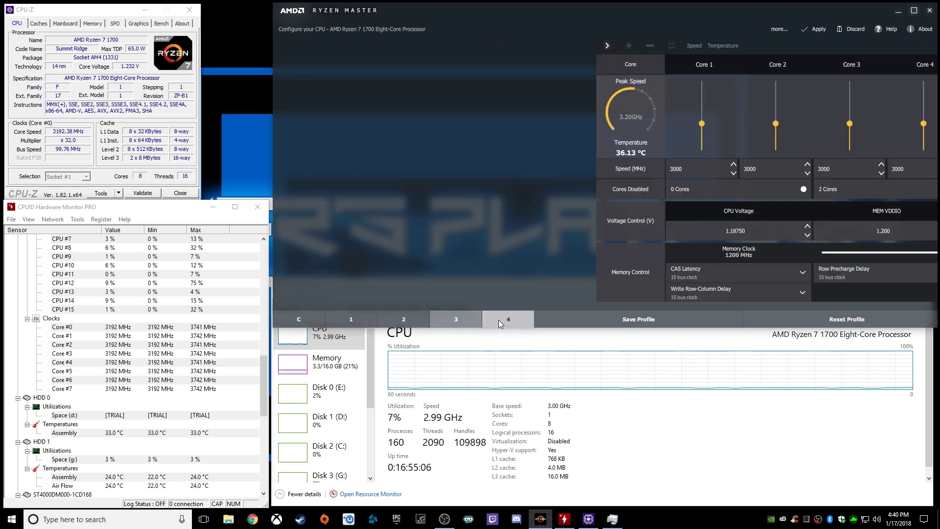
left_click(362, 321)
left_click(300, 321)
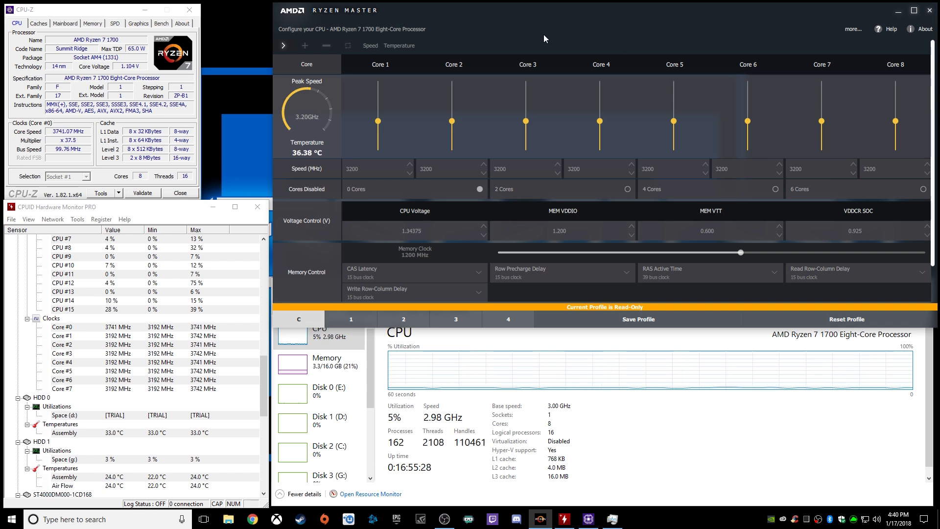
left_click(353, 320)
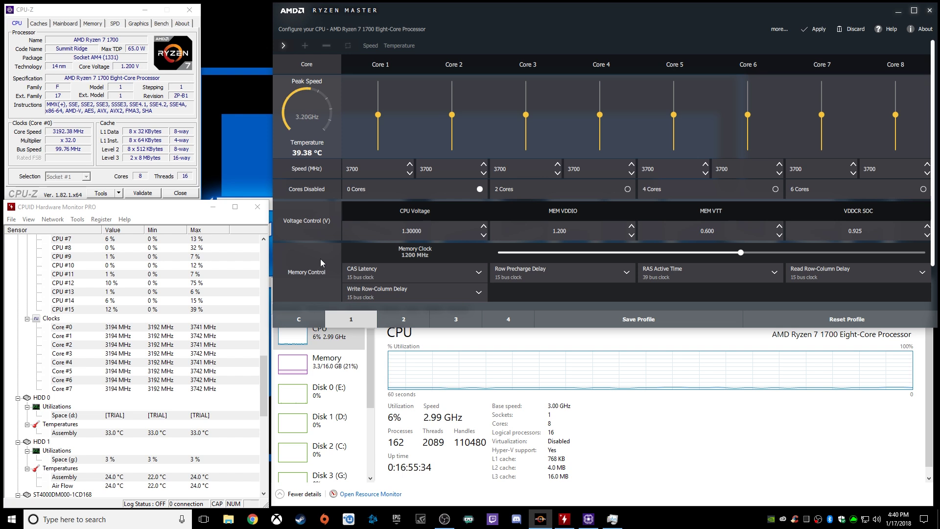
left_click(314, 322)
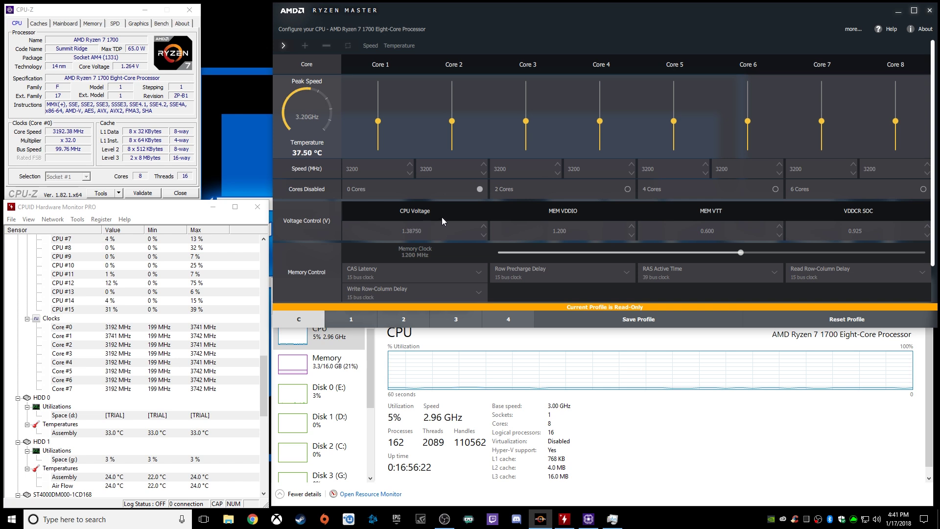
- In Hardware Monitor, collapse the network adapter, NVIDIA GeForce graphics card and all storage drive sensor groups
left_click(121, 46)
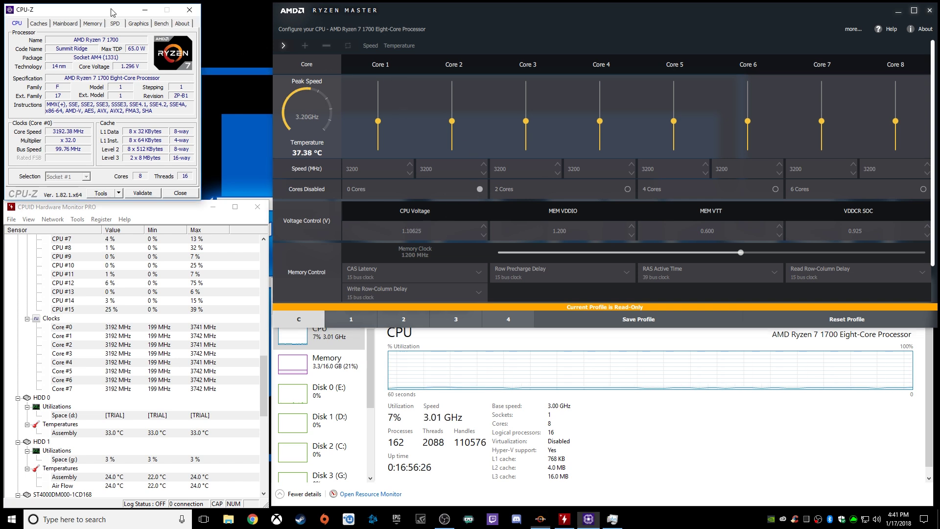
left_click(121, 209)
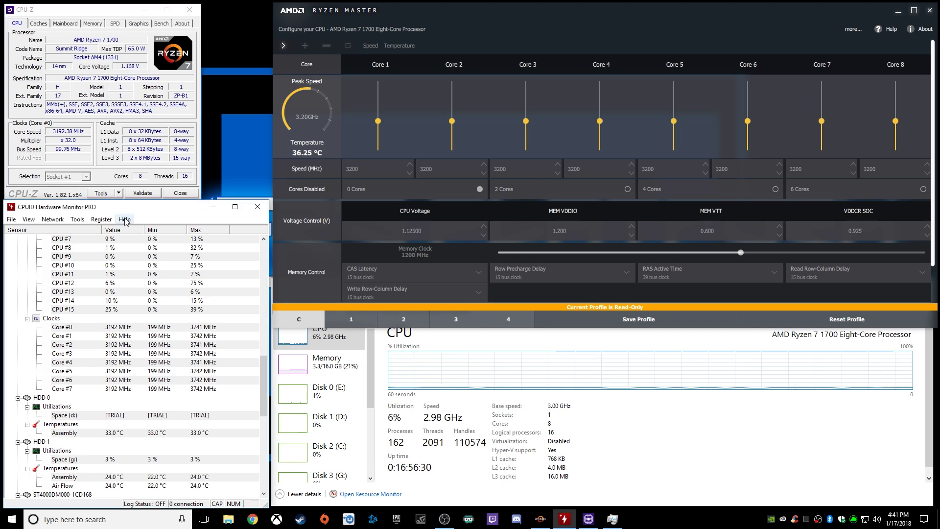
left_click_drag(265, 365, 254, 443)
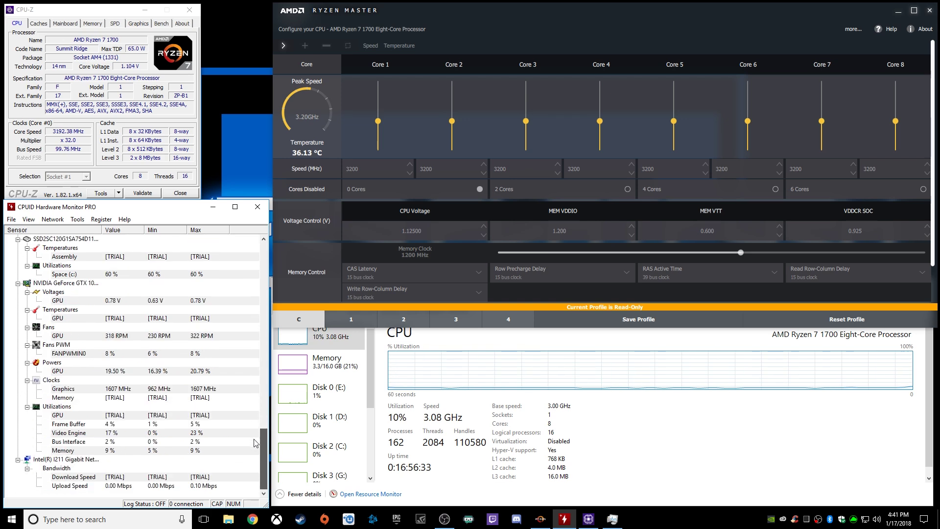
left_click(19, 283)
left_click(18, 459)
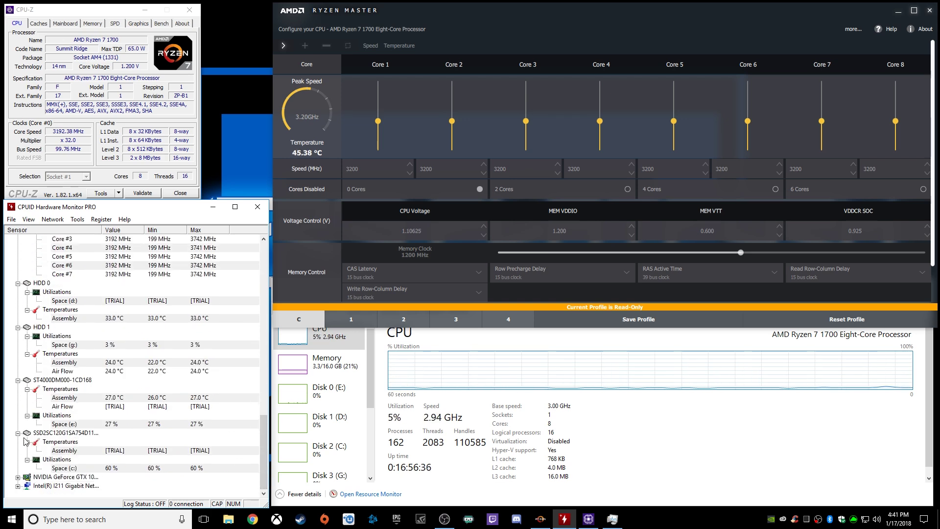
left_click(18, 433)
left_click(18, 415)
left_click(18, 407)
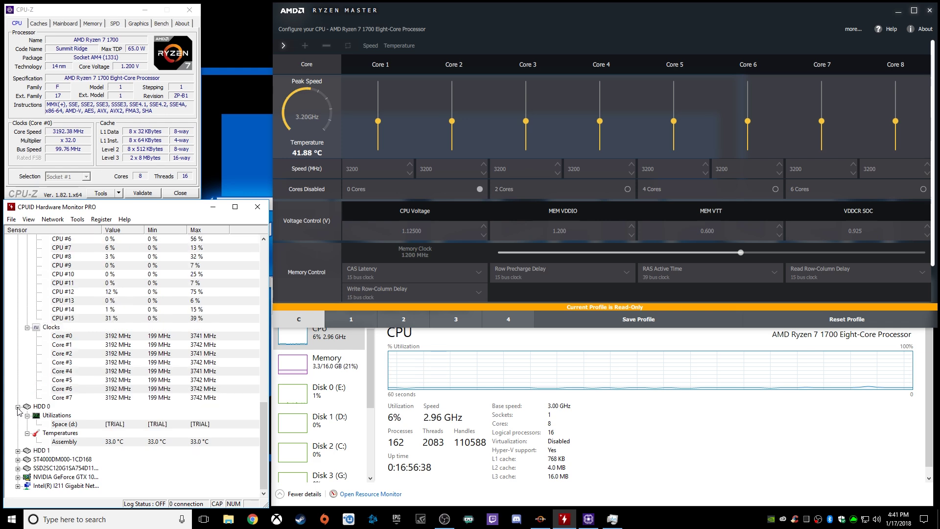
left_click(18, 406)
- Collapse the ASRock X370 Killer SLI/ac group and examine the Ryzen 7 1700 voltage, temperature, power and utilization readings
scroll(182, 402, "up", 4)
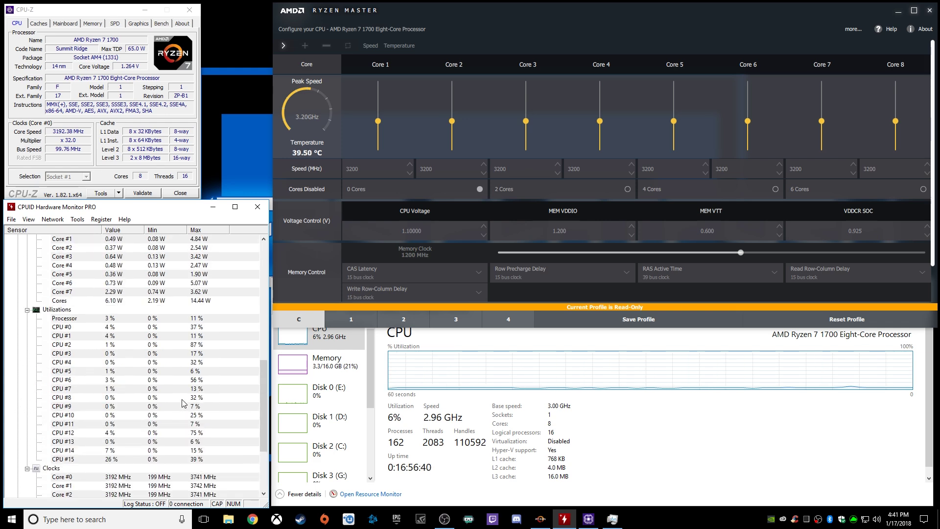
scroll(183, 403, "up", 8)
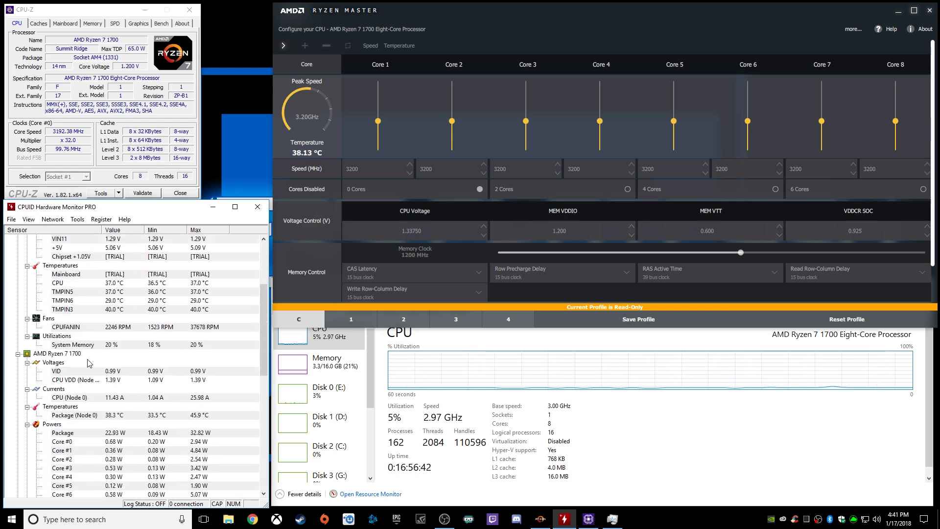
scroll(57, 371, "up", 4)
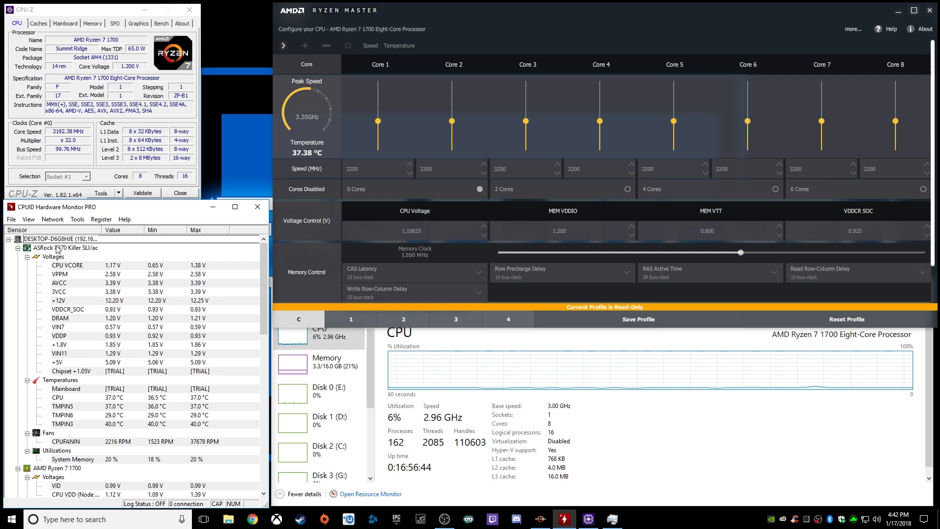
left_click(18, 247)
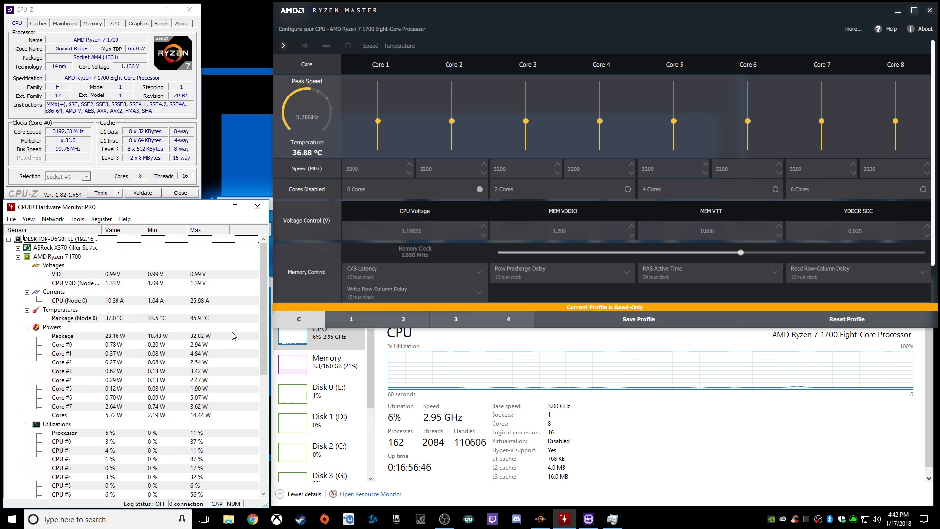
left_click_drag(264, 276, 265, 285)
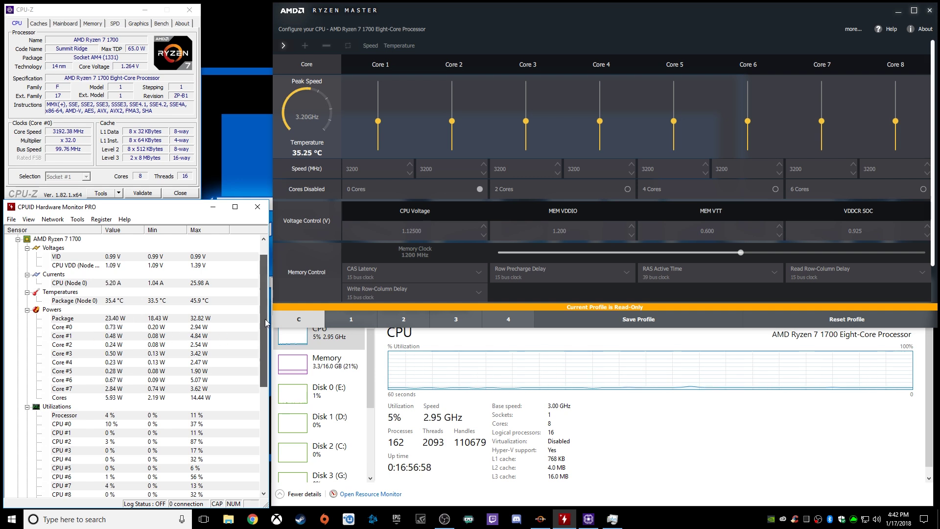
scroll(265, 321, "down", 1)
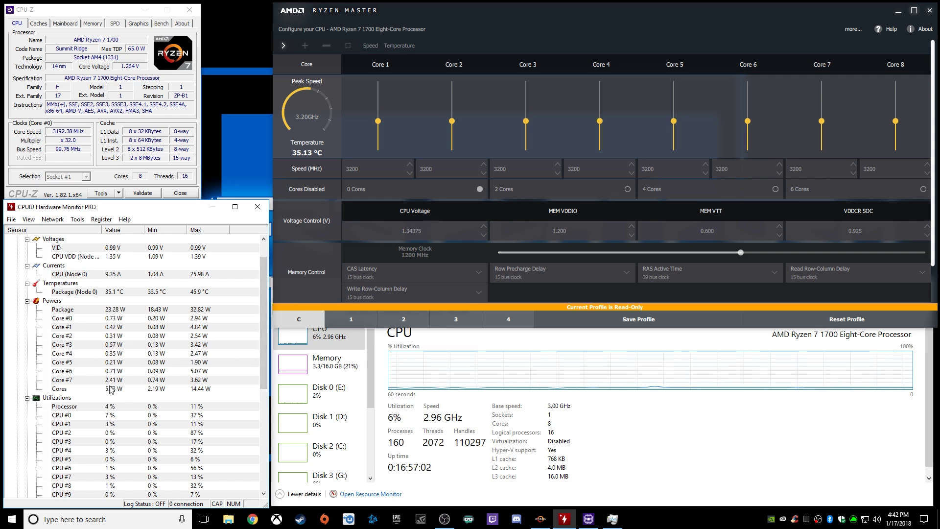
scroll(110, 389, "down", 3)
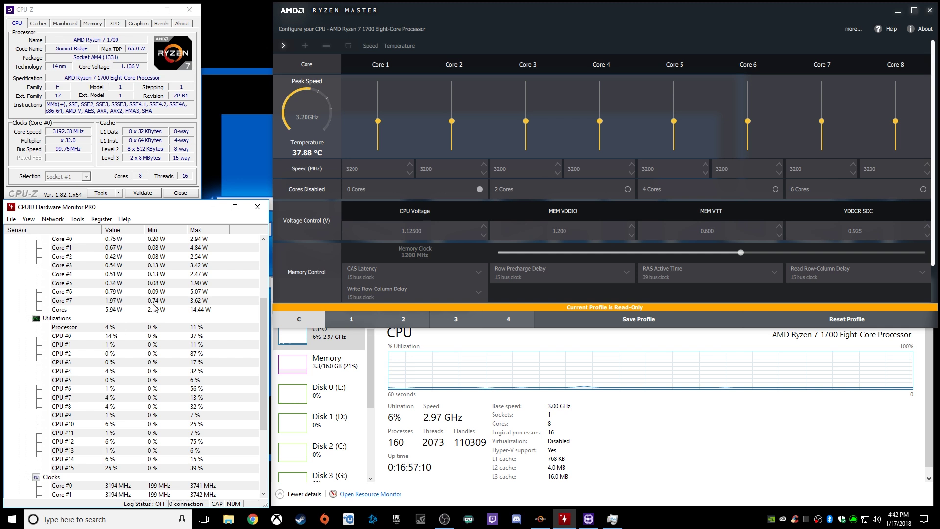
- Examine the idle processor readings across CPU-Z, Task Manager's performance view and Hardware Monitor
left_click(109, 16)
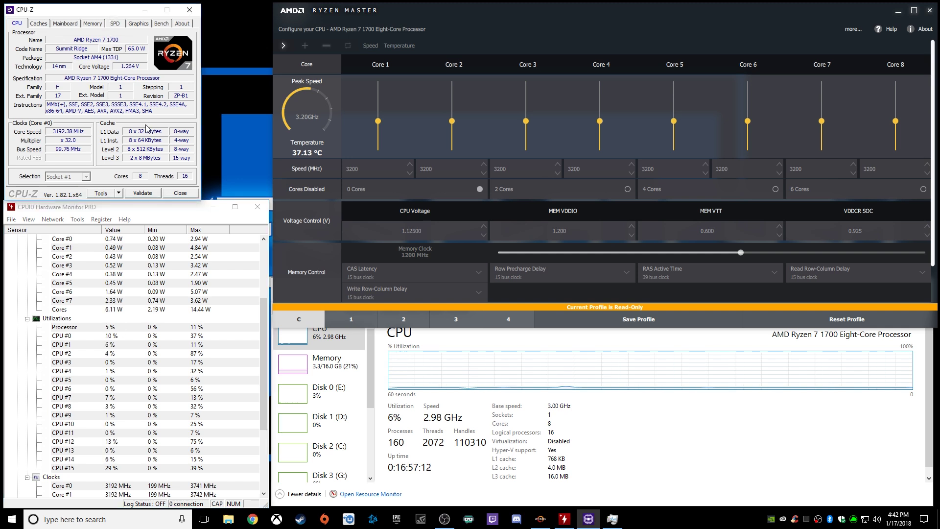
left_click(656, 445)
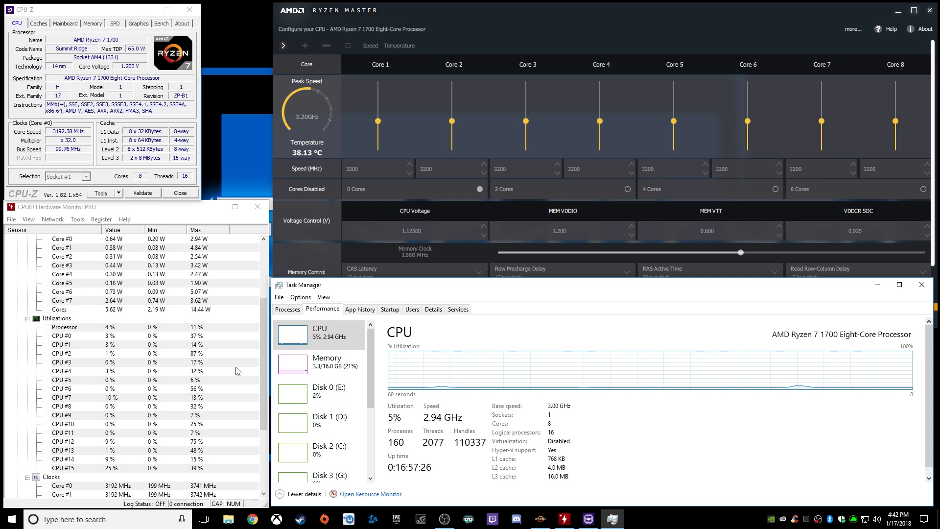
left_click(115, 15)
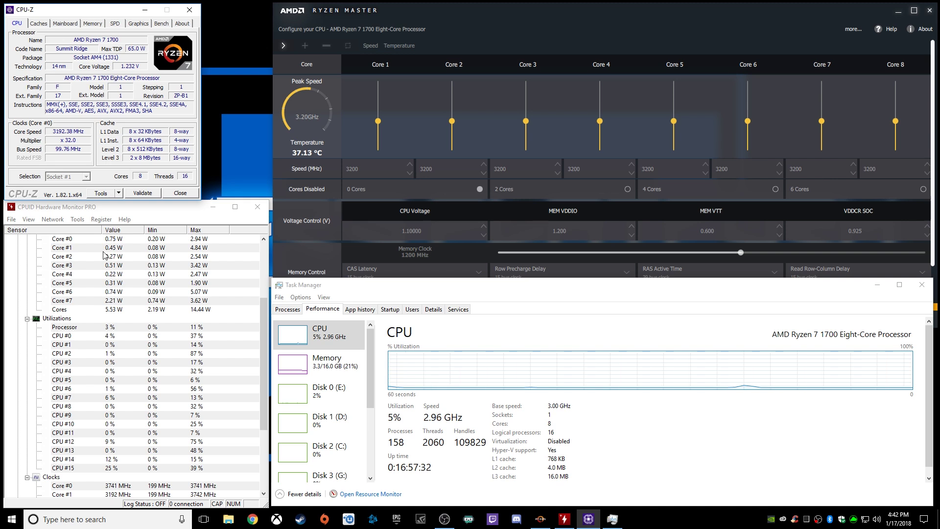
left_click(102, 210)
left_click(110, 9)
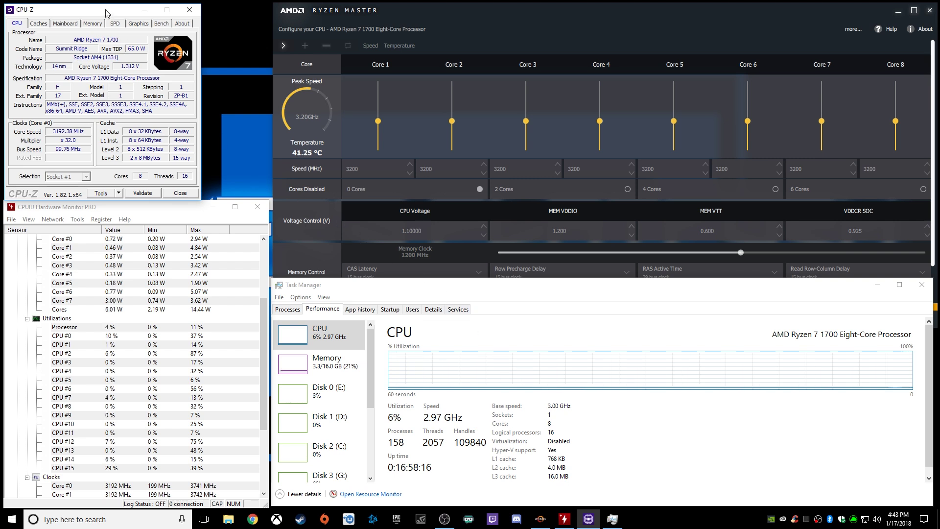
- Run the CPU benchmark in CPU-Z at the stock settings, keeping Ryzen Master visible above Task Manager
left_click(161, 24)
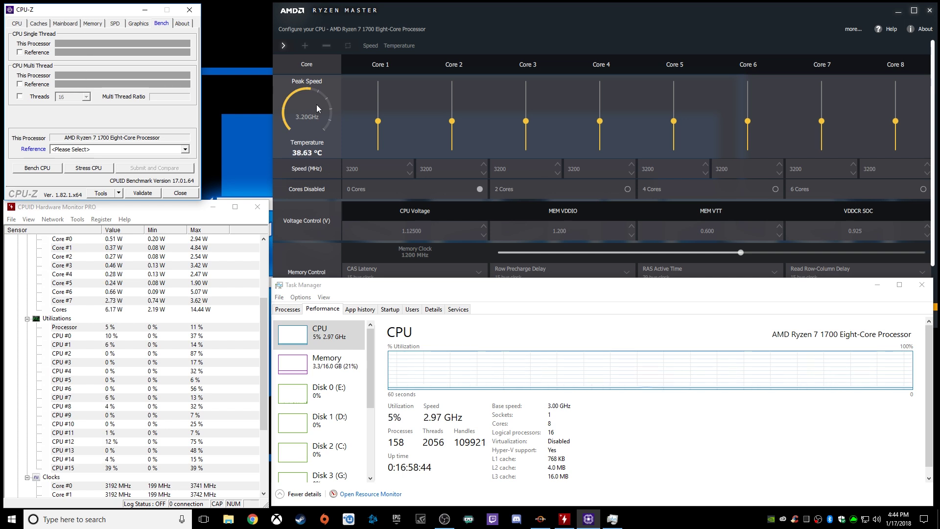
left_click(564, 410)
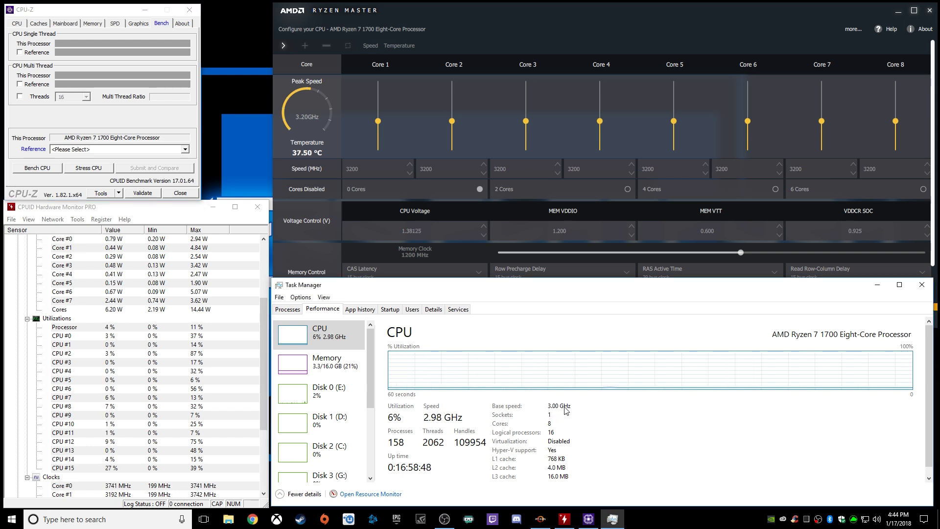
left_click(430, 37)
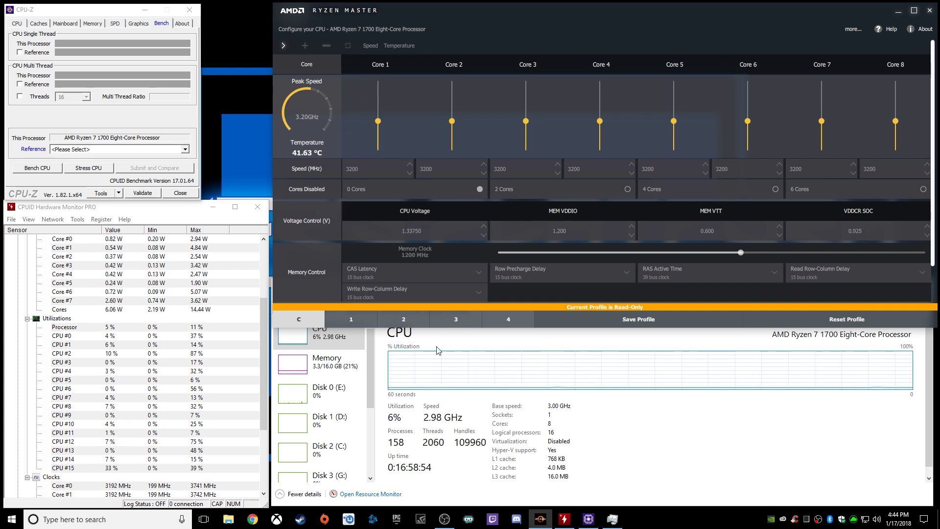
left_click(106, 11)
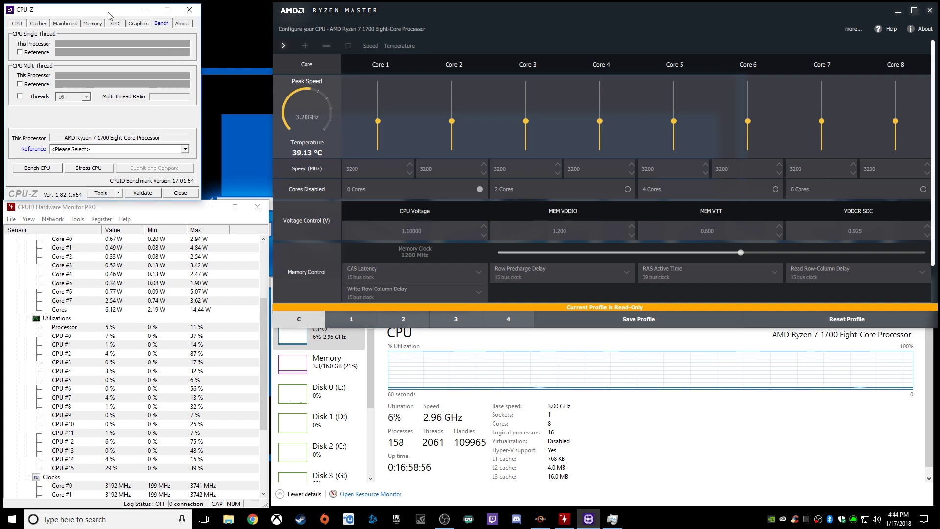
left_click(44, 169)
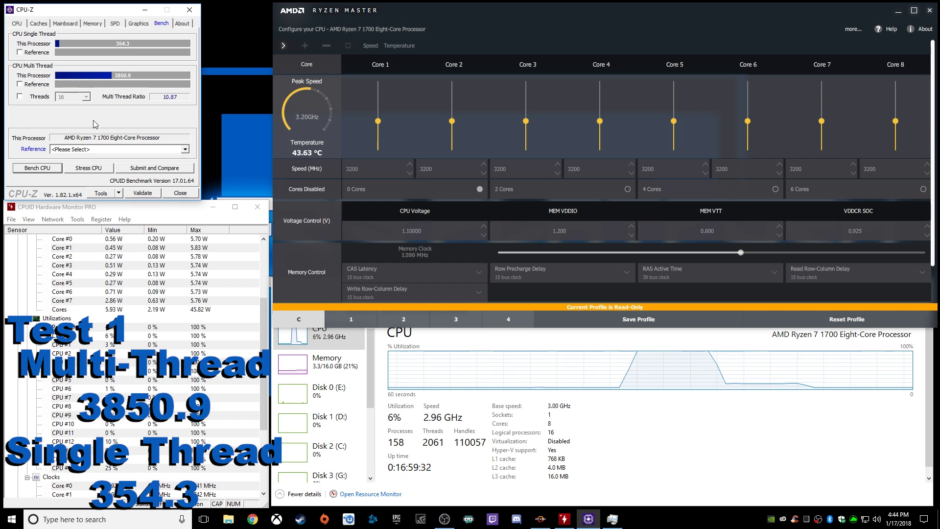
- Apply Ryzen Master profile 1, with all cores at 3700 MHz and a CPU voltage of 1.30000 V
left_click(496, 27)
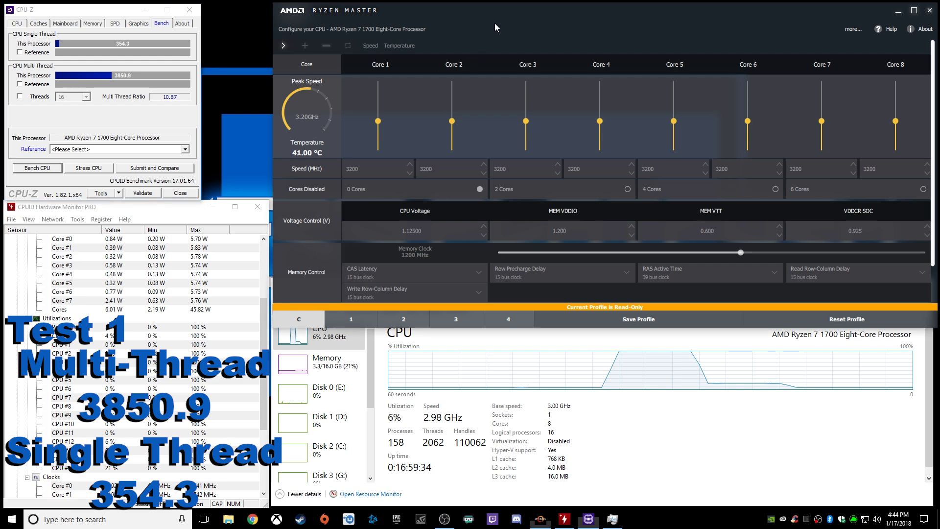
left_click(365, 321)
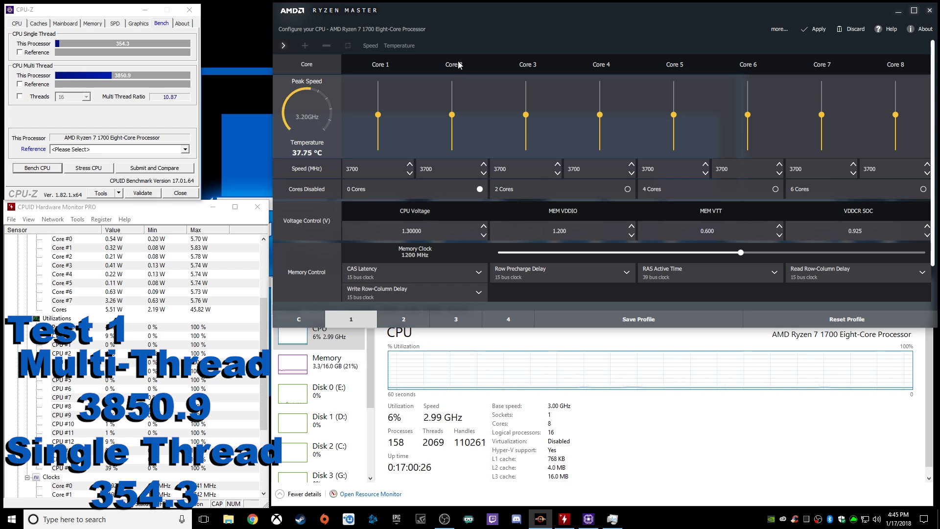
left_click(812, 30)
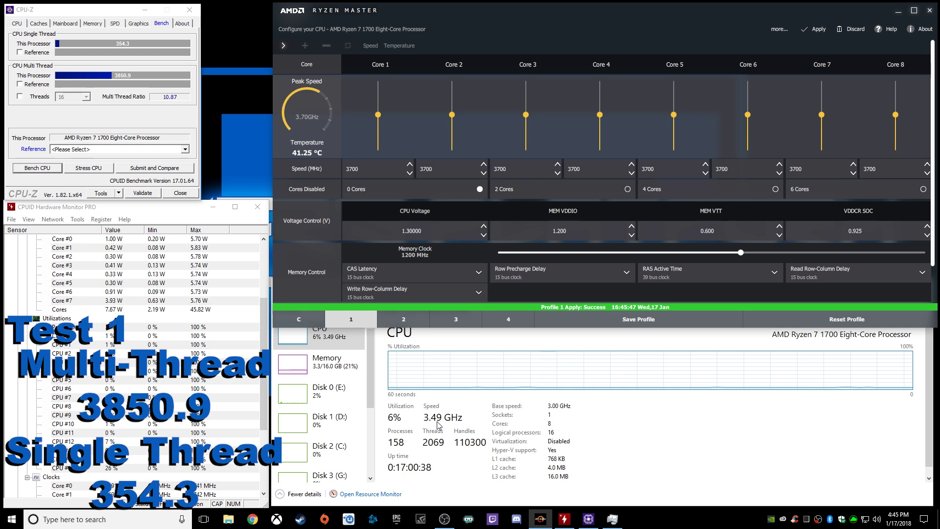
- Check the overclocked core speed and voltage in CPU-Z, and rerun its CPU benchmark with Hardware Monitor for comparison
left_click(22, 23)
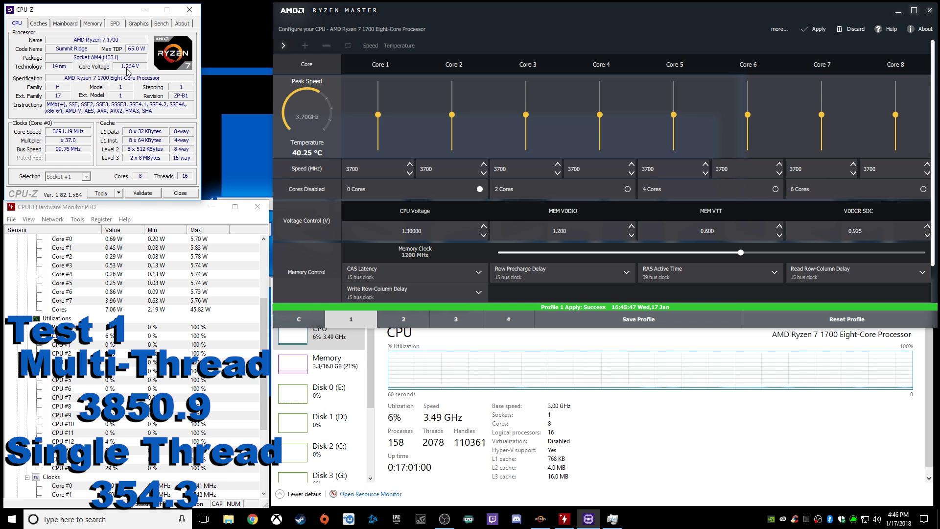
left_click(162, 25)
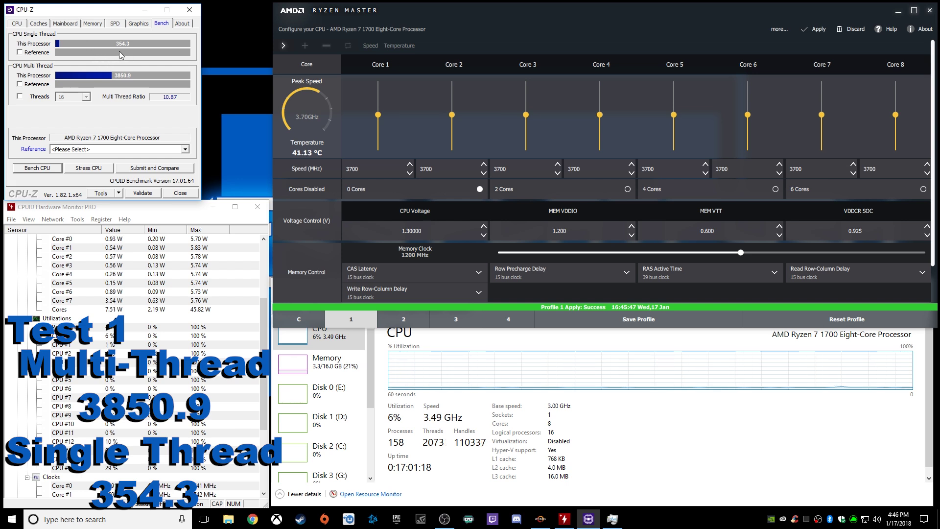
left_click(43, 168)
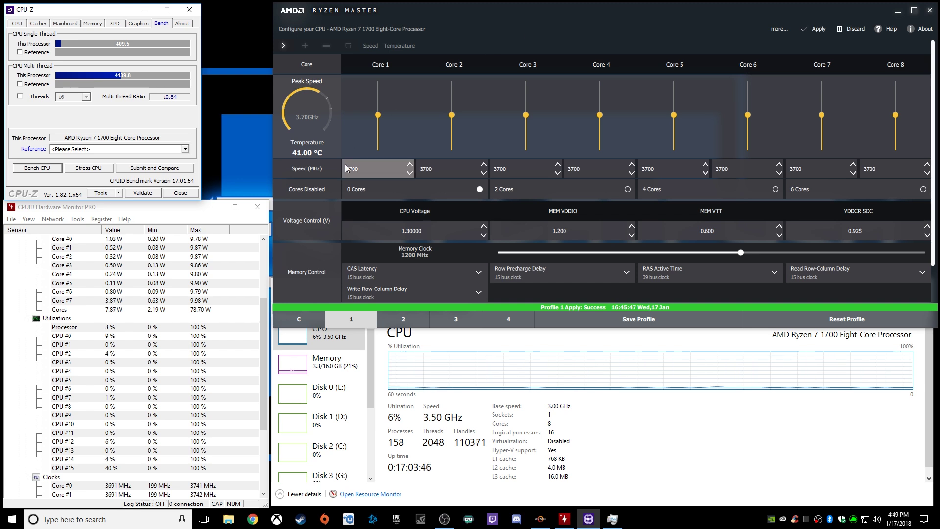
left_click(177, 209)
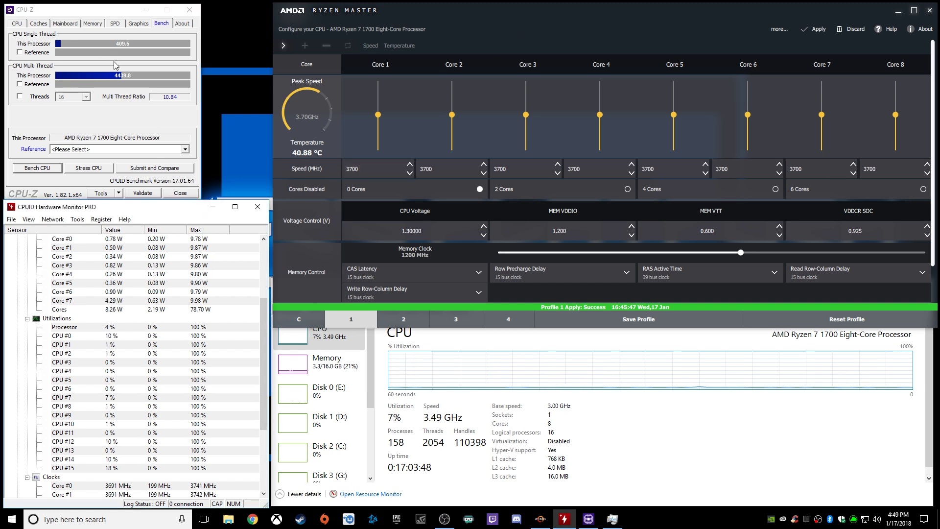